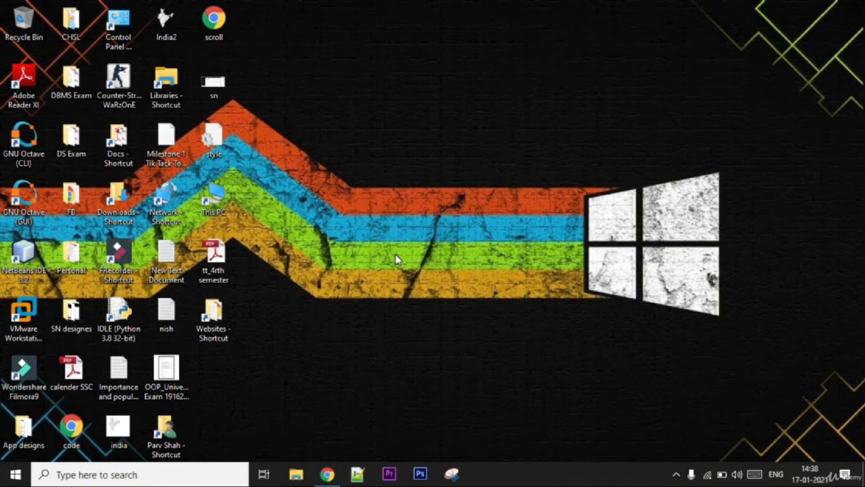
- Check the contents of USB Drive (F:) in This PC and close the window
double_click(213, 196)
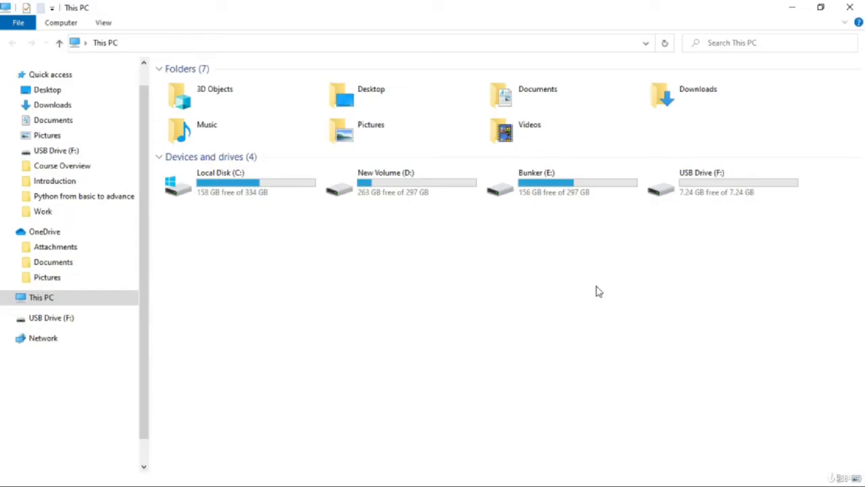
left_click(684, 190)
double_click(706, 194)
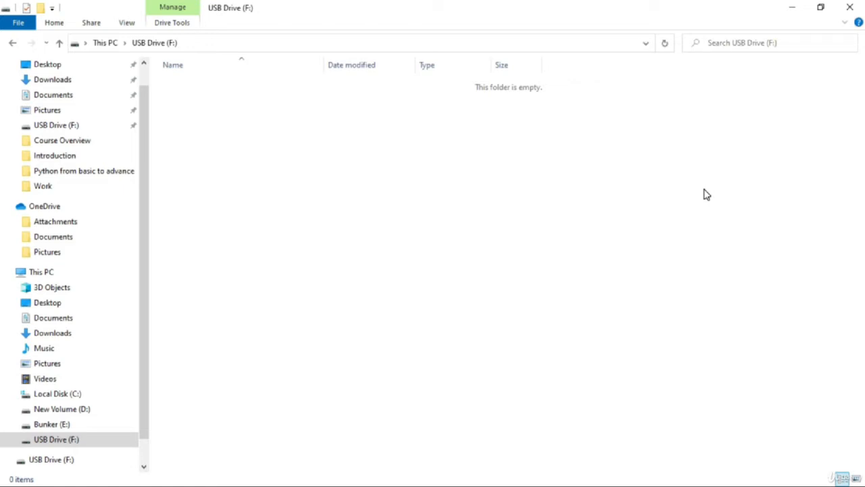
left_click(857, 5)
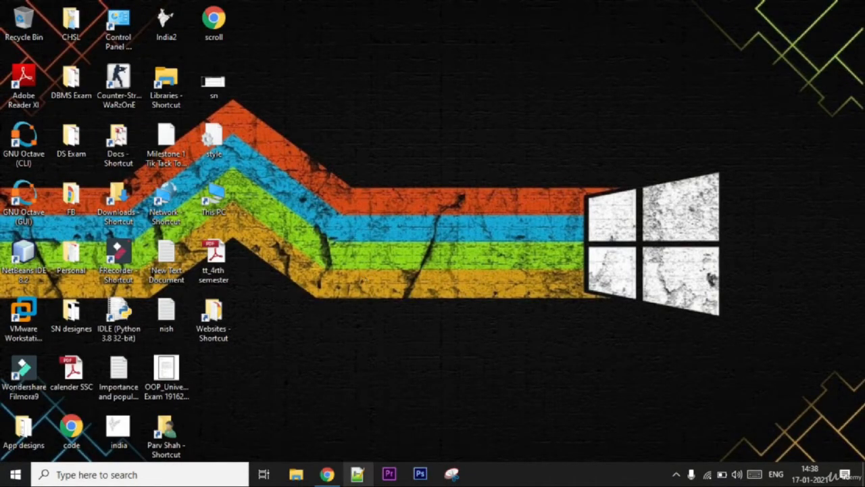
- Switch to Chrome, search the web for "tails" and open the official Tails website
left_click(327, 474)
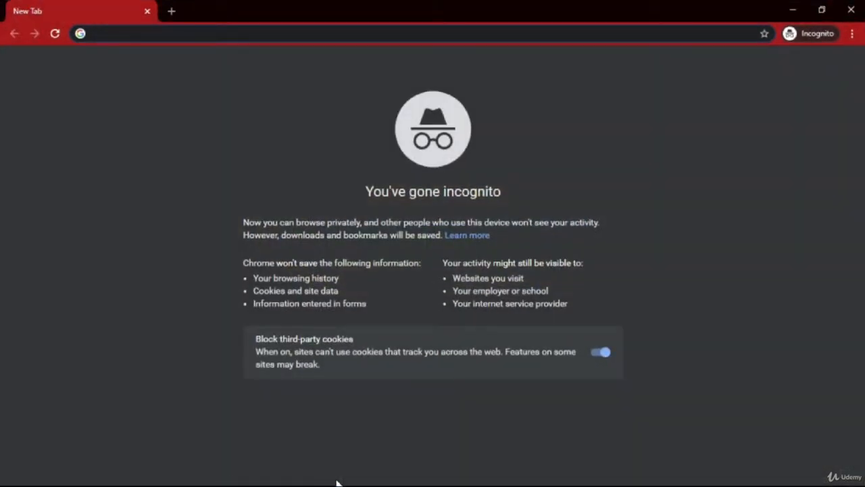
type("tails")
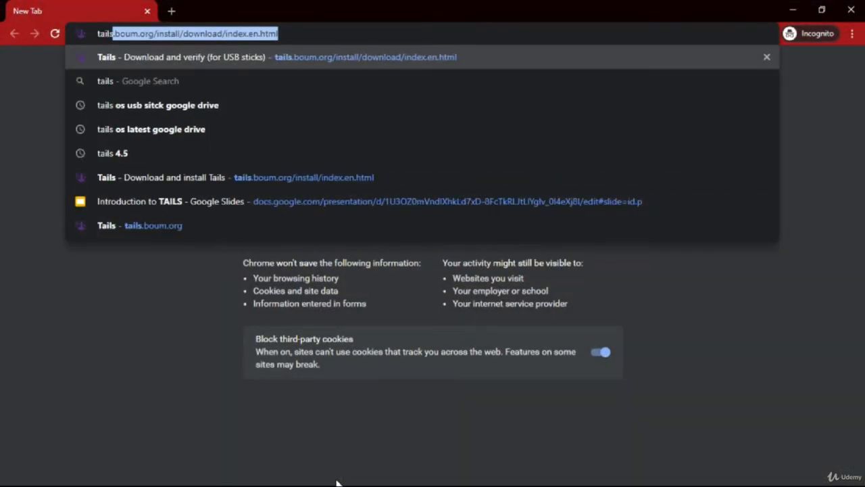
key("Delete")
key("Return")
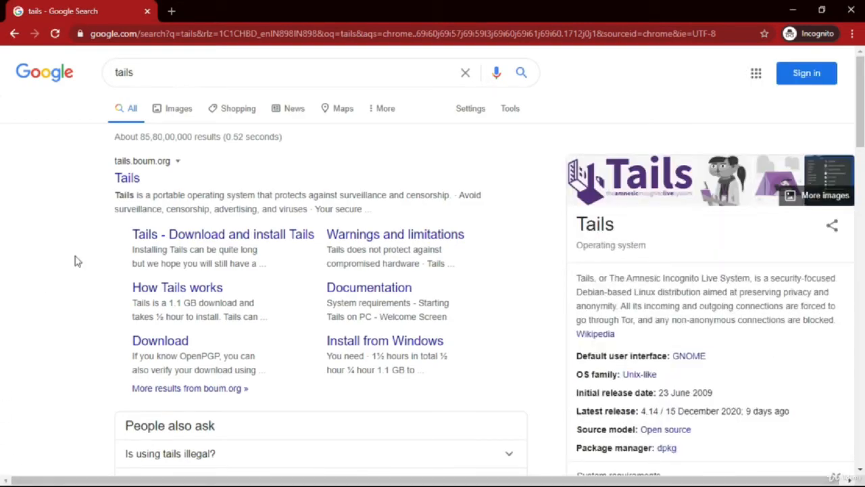
left_click(134, 174)
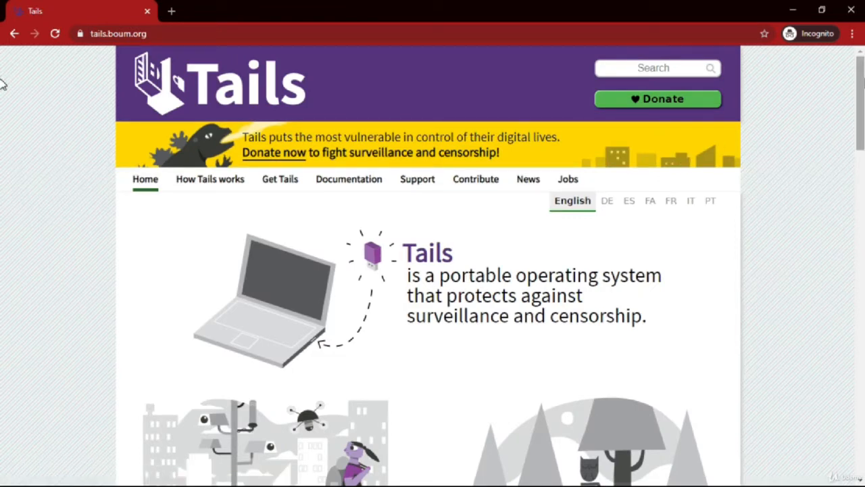
- Go to the Get Tails 4.14 page and open the download-only page for USB sticks (USB image)
scroll(2, 85, "down", 3)
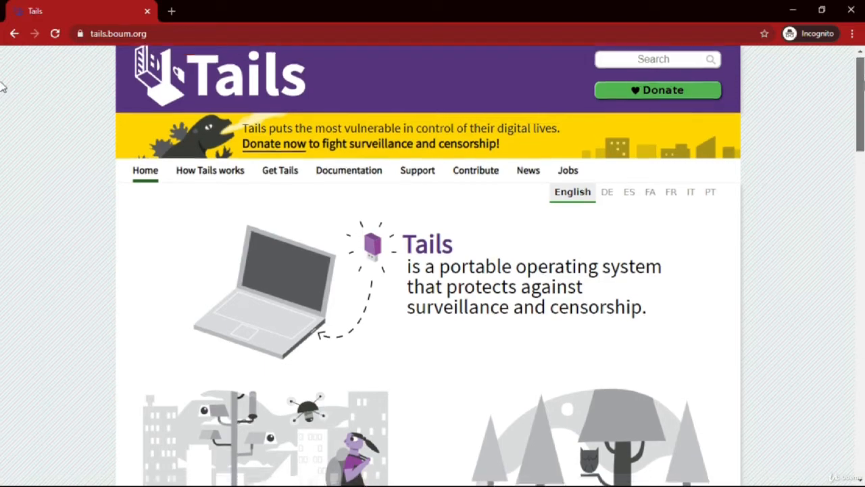
scroll(2, 203, "down", 7)
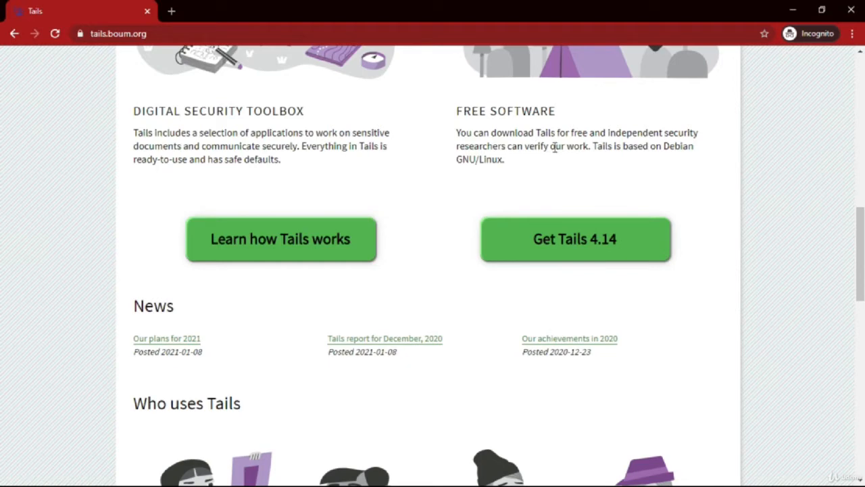
left_click(538, 230)
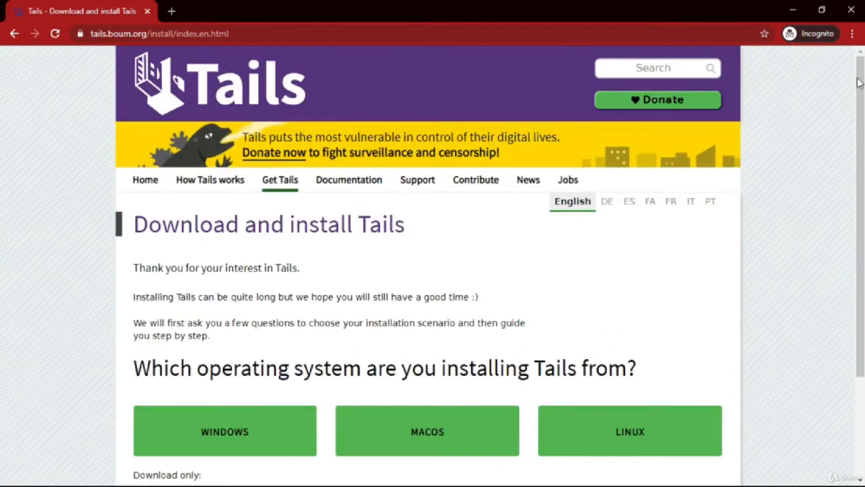
left_click_drag(860, 82, 863, 145)
scroll(3, 149, "down", 2)
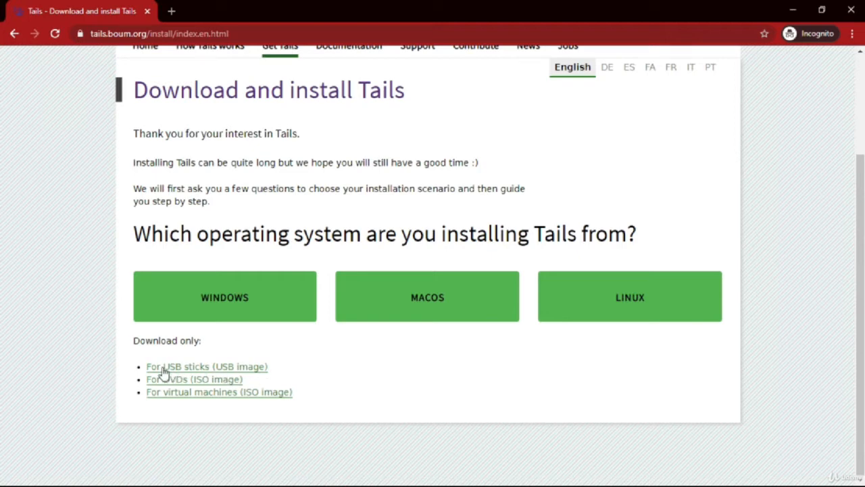
left_click(212, 368)
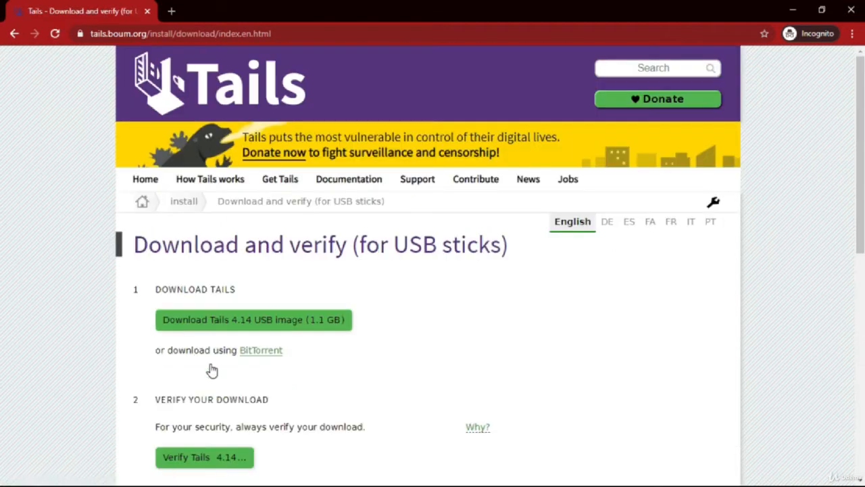
- Start downloading the Tails 4.14 USB image and cancel the download
scroll(212, 370, "down", 3)
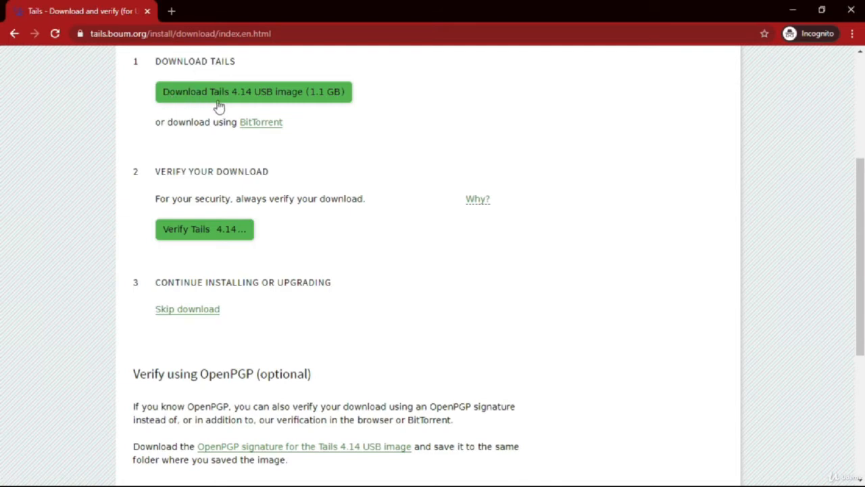
left_click(285, 97)
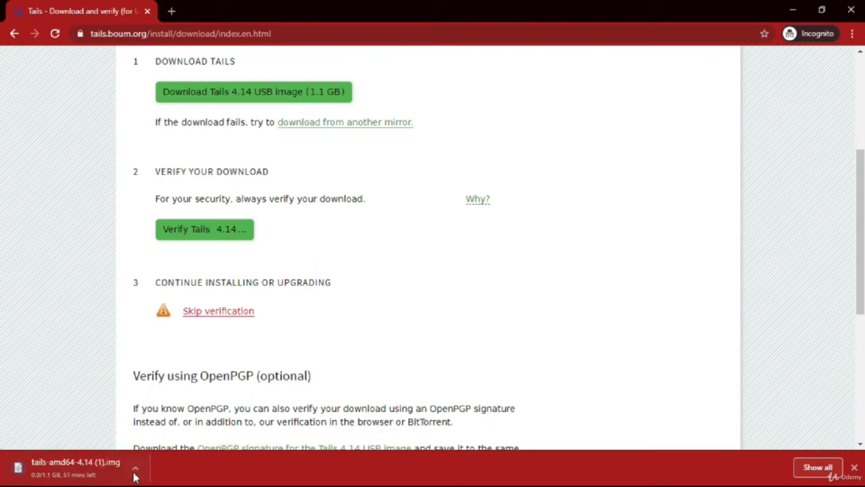
left_click(135, 469)
left_click(156, 448)
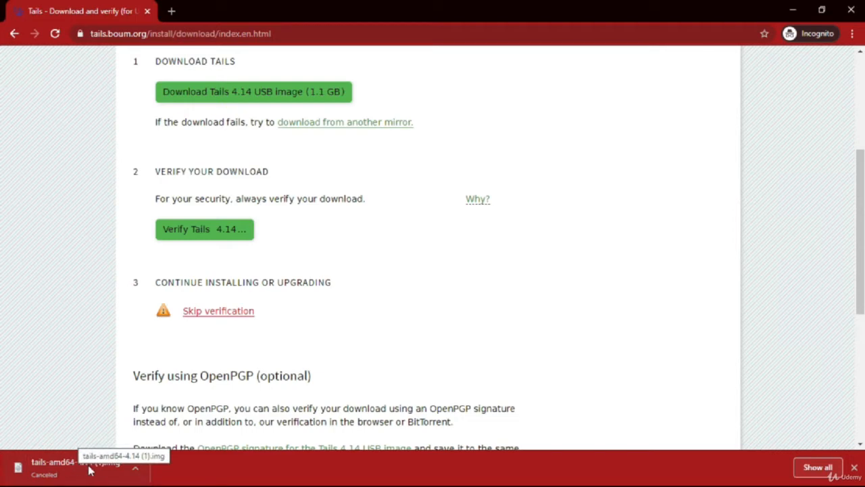
- Search for "rufus" in a new browser tab, dismiss the downloads bar and open the official Rufus website
left_click(170, 12)
type("rufus")
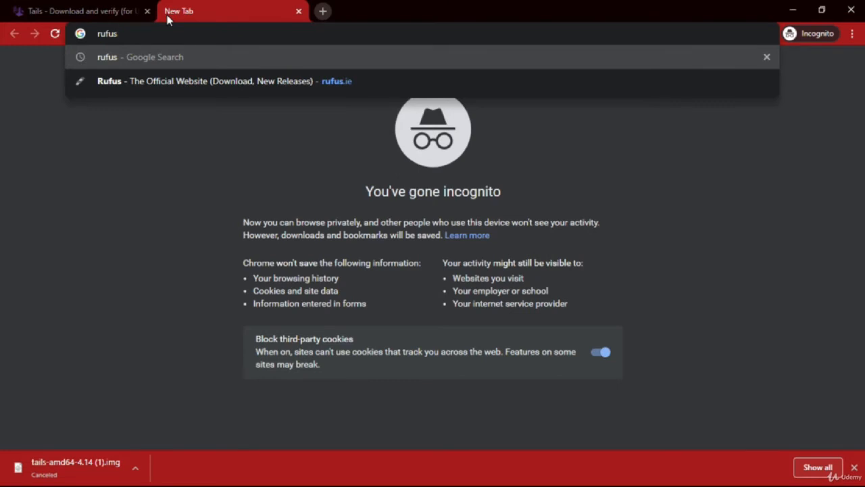
key("Return")
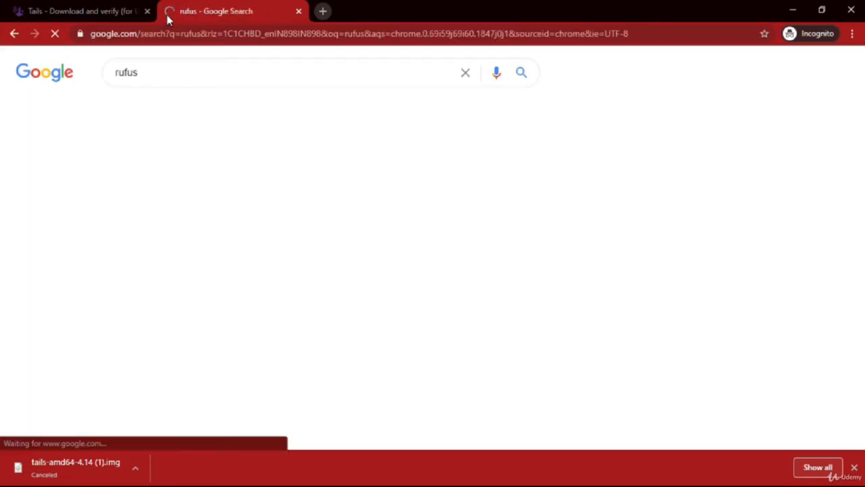
left_click(855, 467)
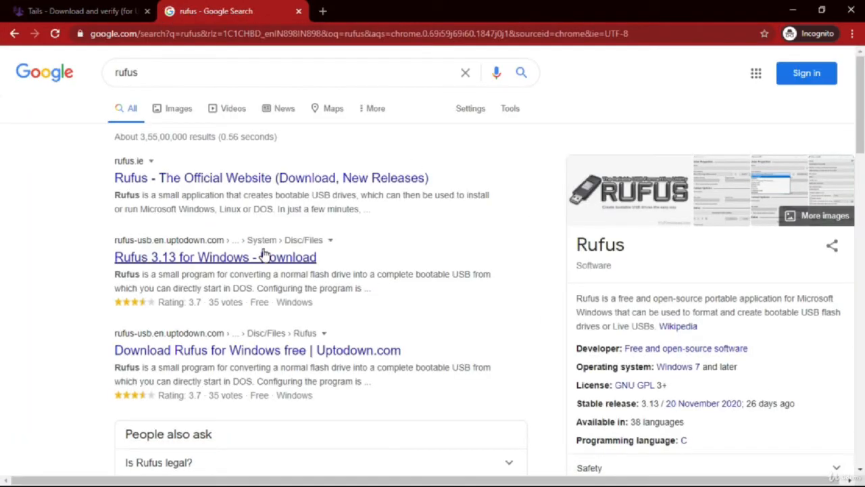
left_click(190, 180)
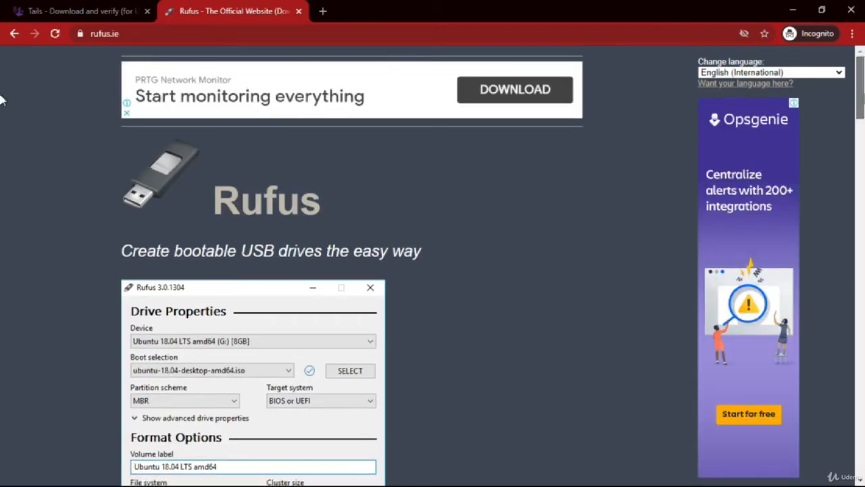
- Start downloading Rufus 3.13 from the site's Download section and cancel the download
scroll(2, 129, "down", 10)
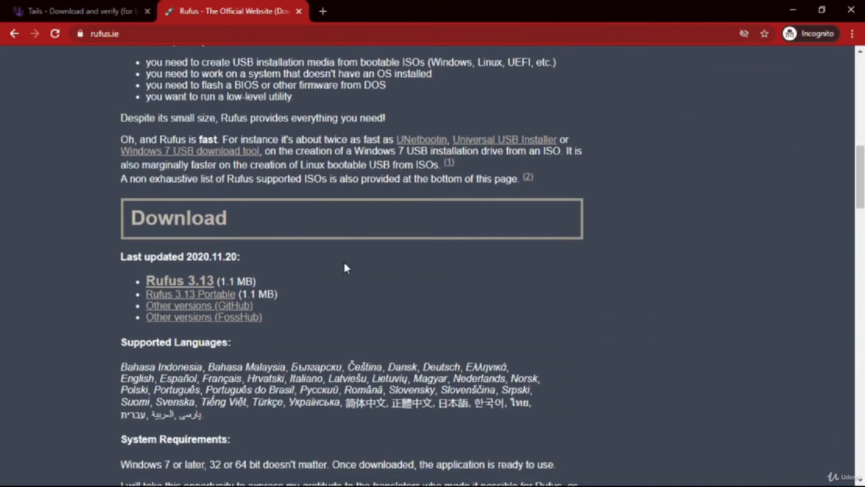
left_click(193, 288)
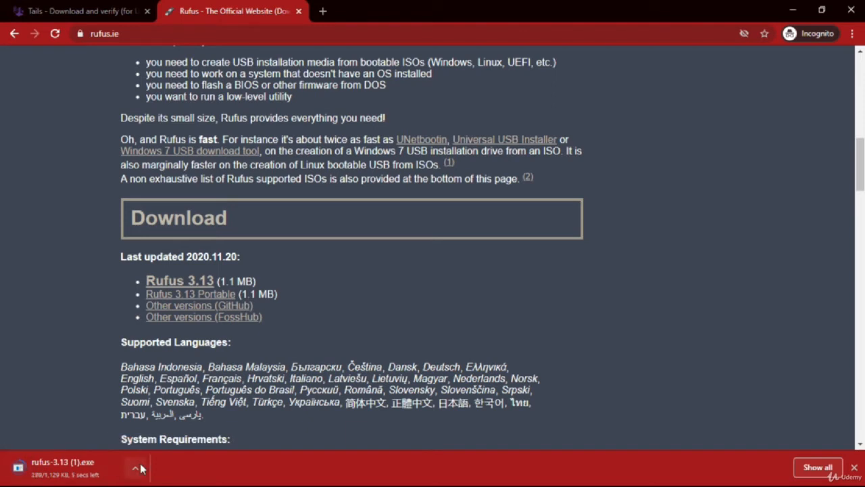
left_click(138, 467)
left_click(128, 446)
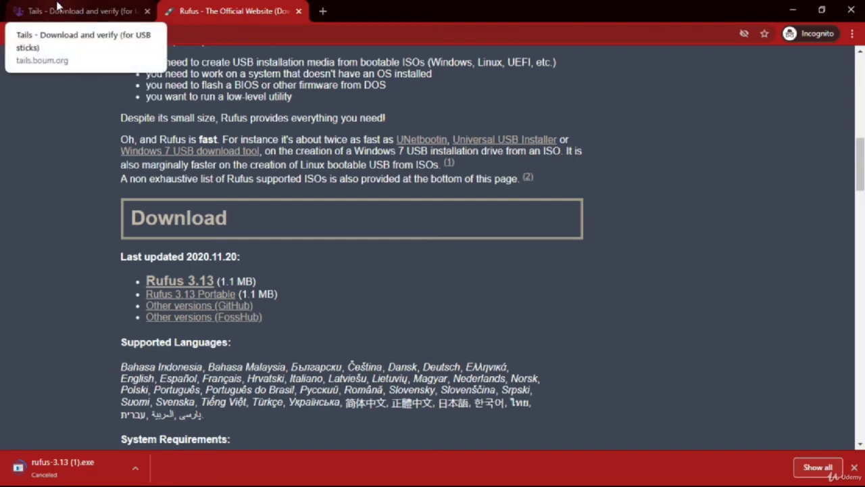
- Return to the Tails download page and verify the tails-amd64-4.14 disc image from the Downloads folder
left_click(13, 11)
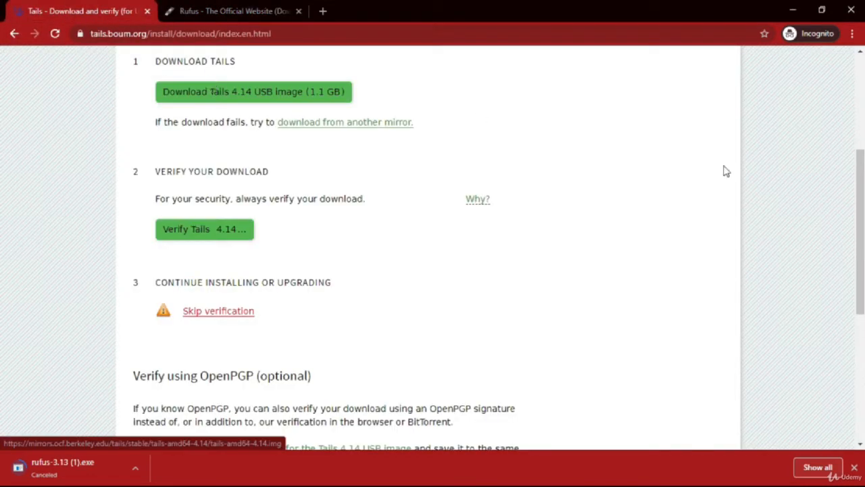
scroll(3, 202, "up", 2)
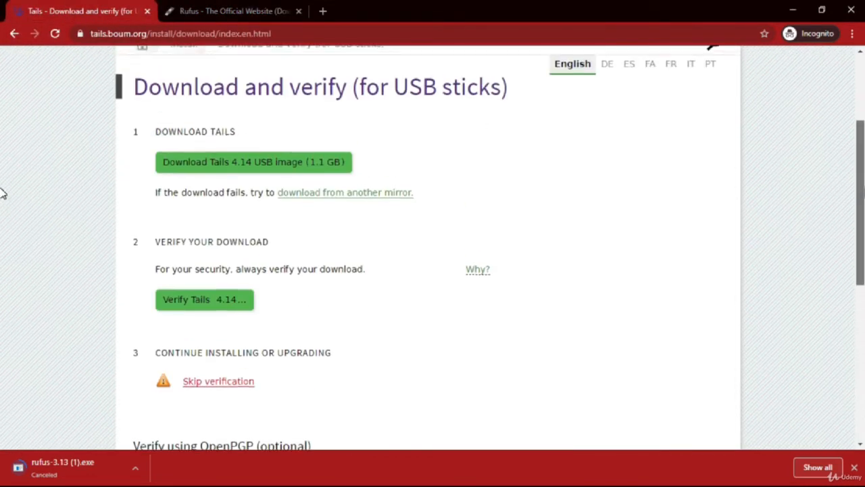
scroll(2, 192, "up", 1)
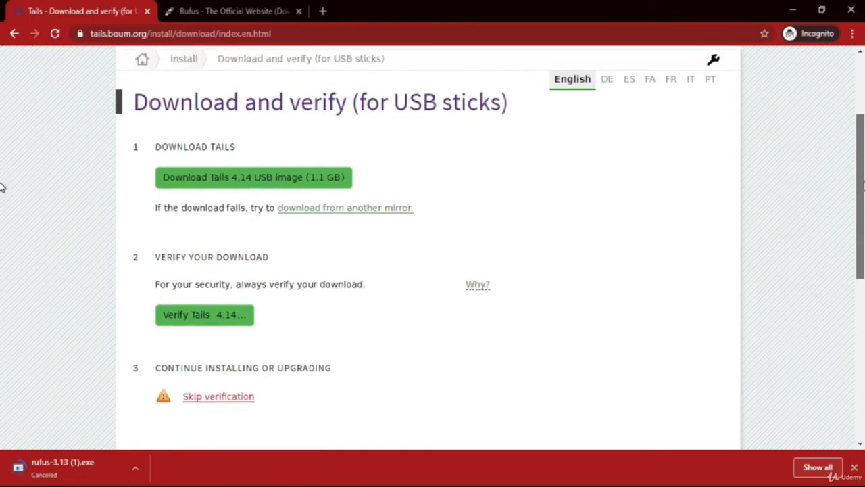
scroll(2, 188, "down", 1)
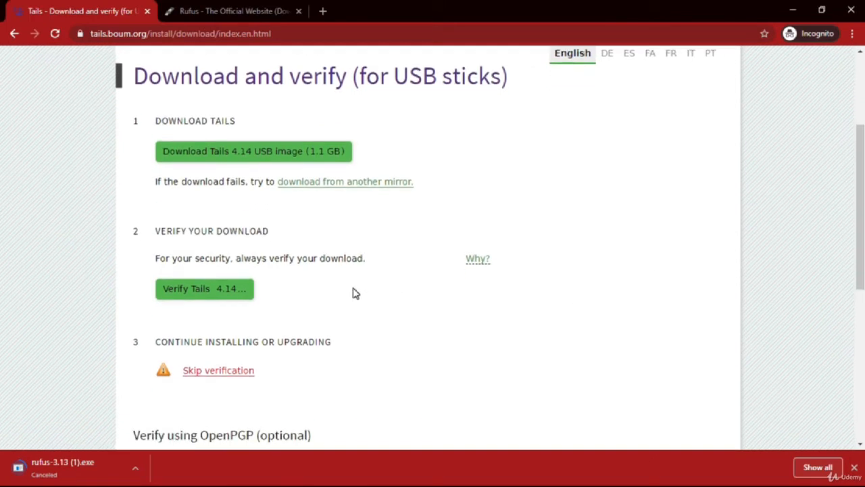
left_click(856, 468)
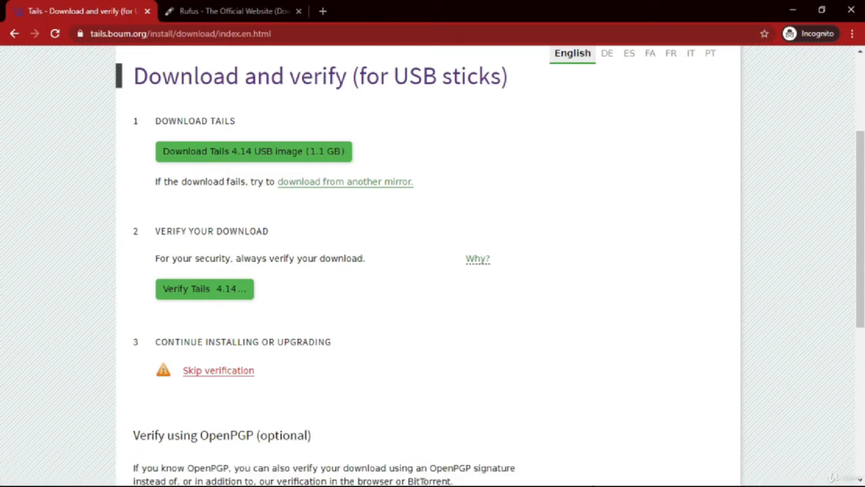
left_click(220, 291)
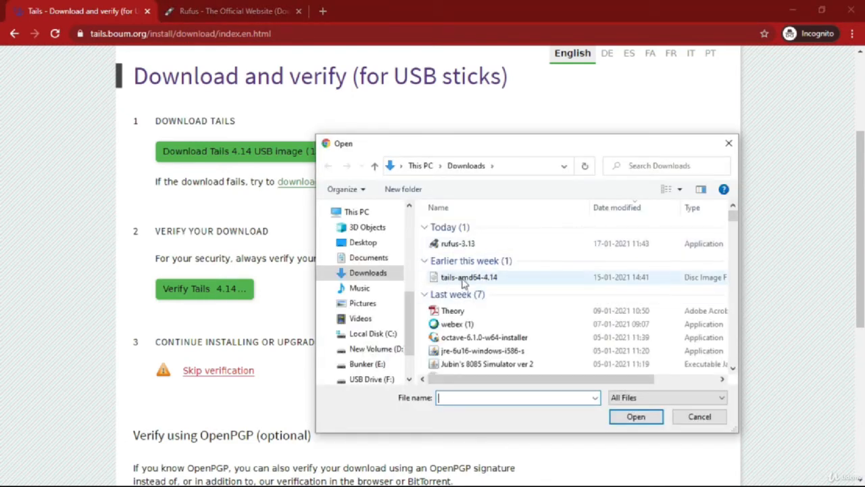
double_click(488, 278)
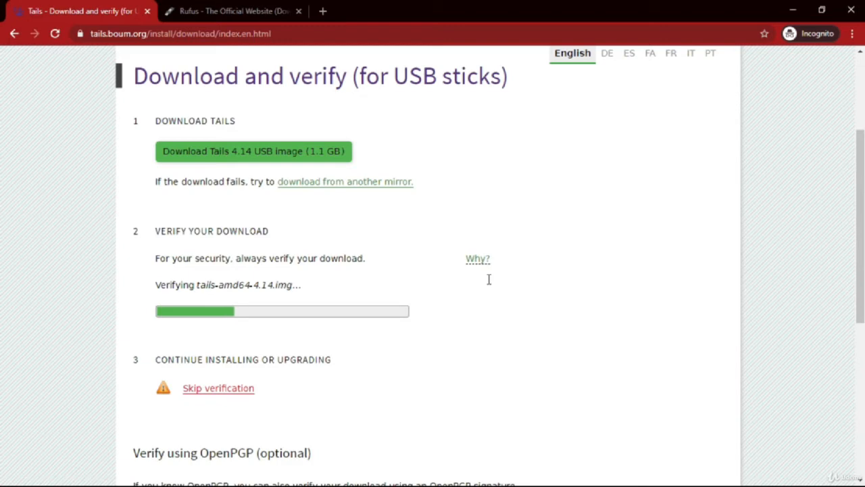
- Minimize the browser and check USB Drive (F:) again through This PC
left_click(793, 9)
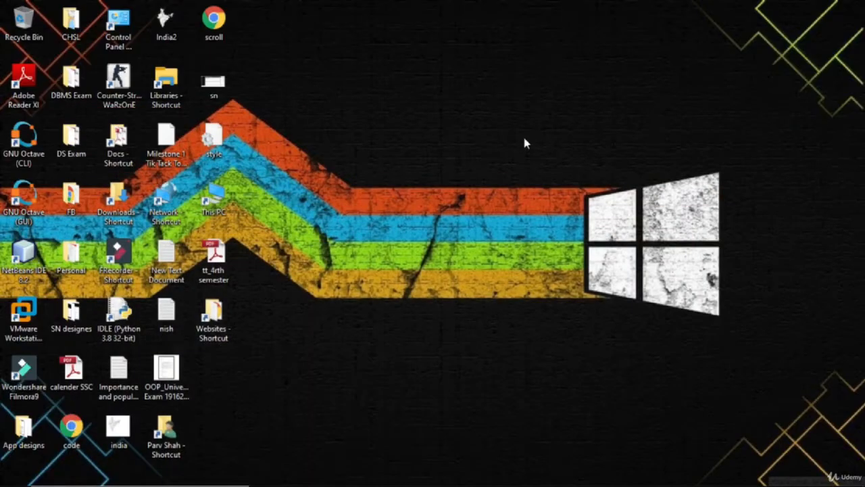
double_click(201, 198)
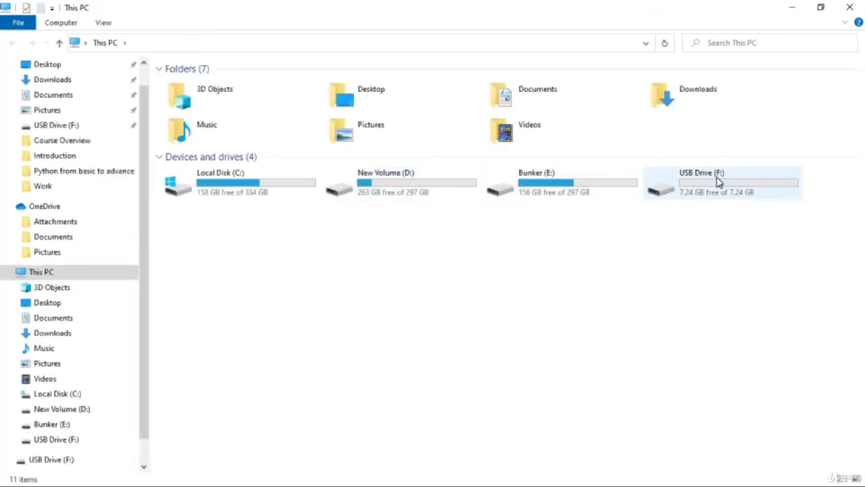
double_click(719, 181)
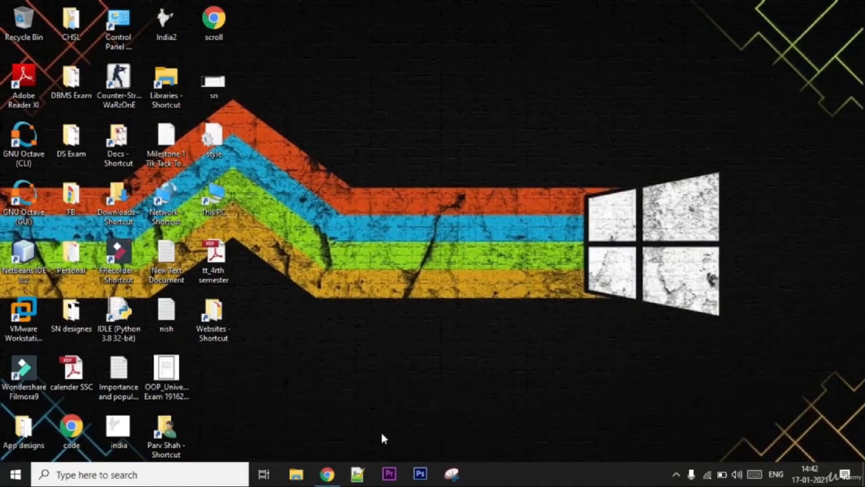
- Check the image's verification status on the Tails page in Chrome, then open the Downloads folder in File Explorer
left_click(327, 474)
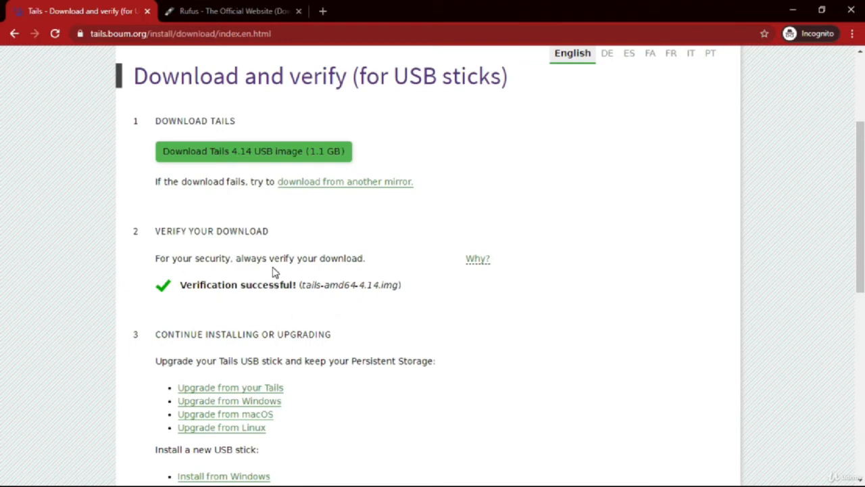
left_click(793, 9)
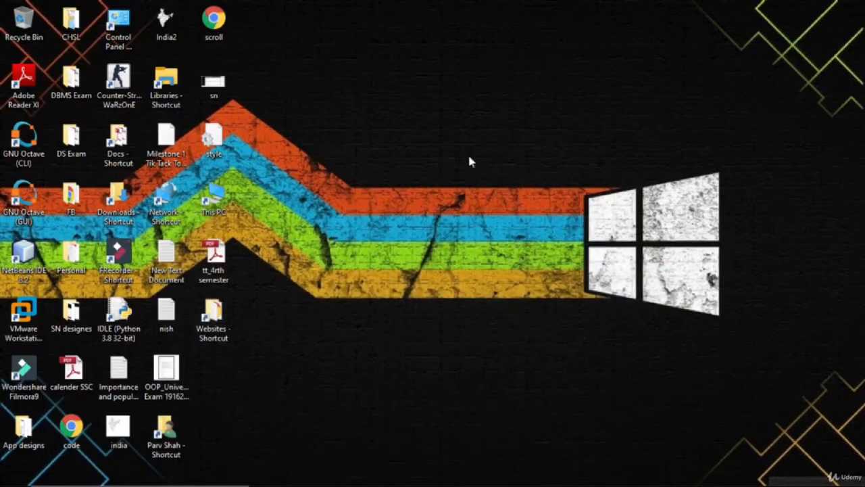
double_click(140, 208)
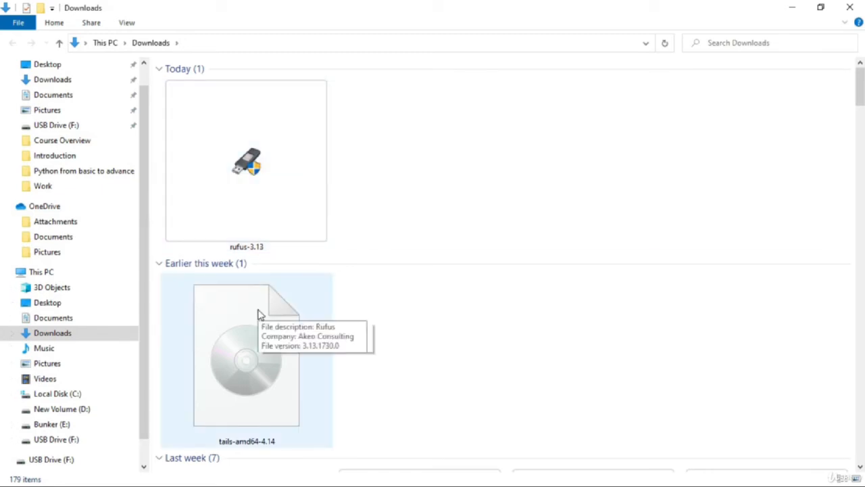
- Launch rufus-3.13 from the Downloads folder and close the File Explorer window behind it
mouse_move(255, 191)
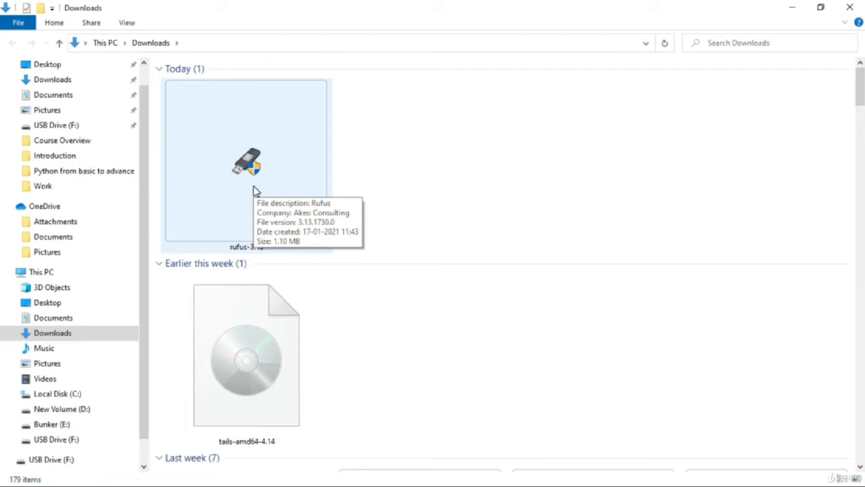
double_click(255, 192)
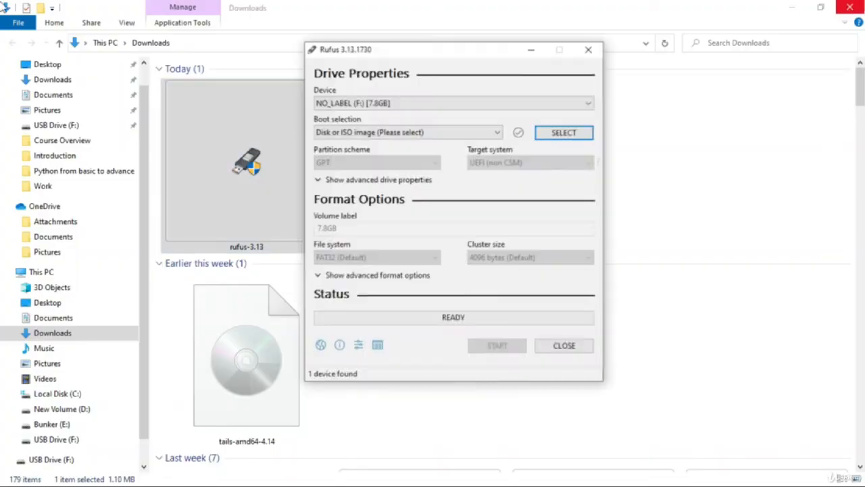
left_click(850, 7)
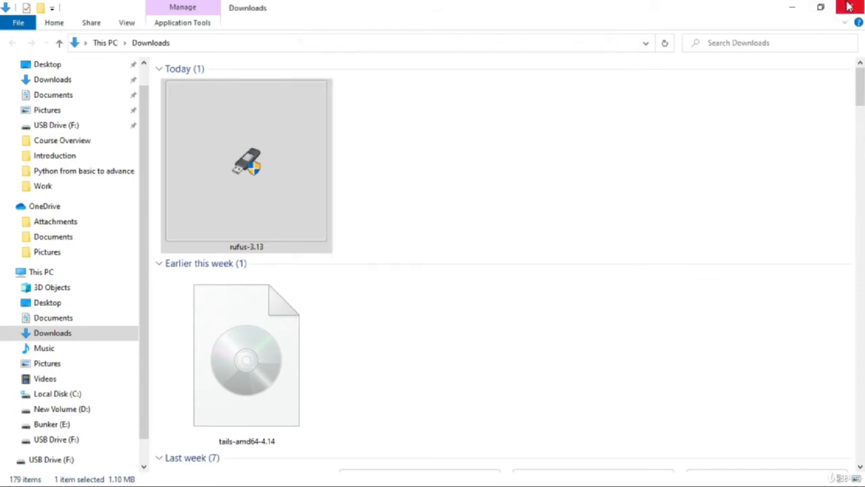
- Set the target device to NO_LABEL (F:) [7.8GB] and load tails-amd64-4.14 from Downloads as the boot image
left_click(466, 108)
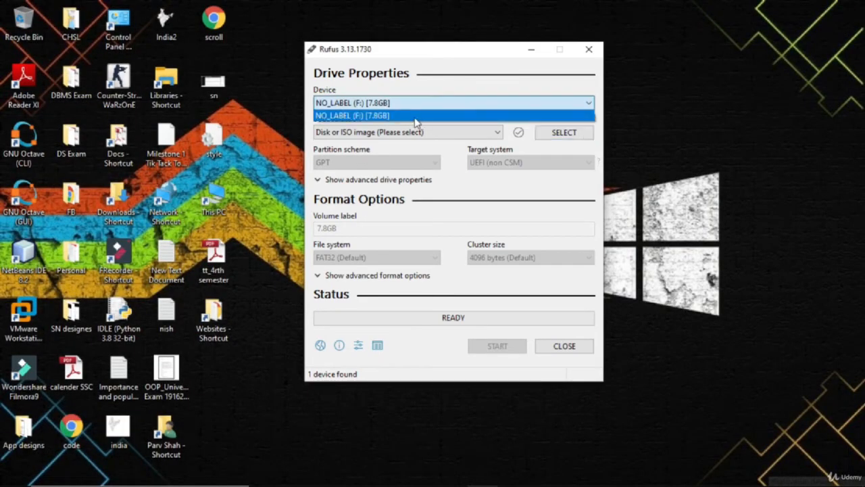
left_click(415, 121)
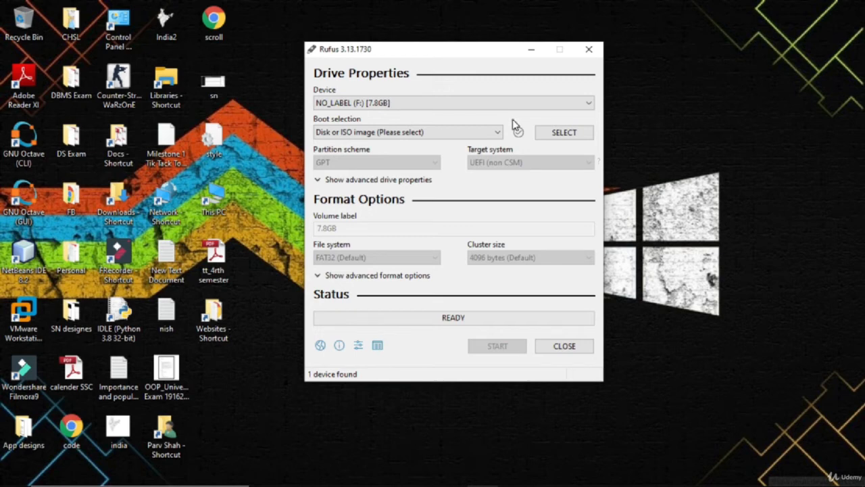
left_click(567, 134)
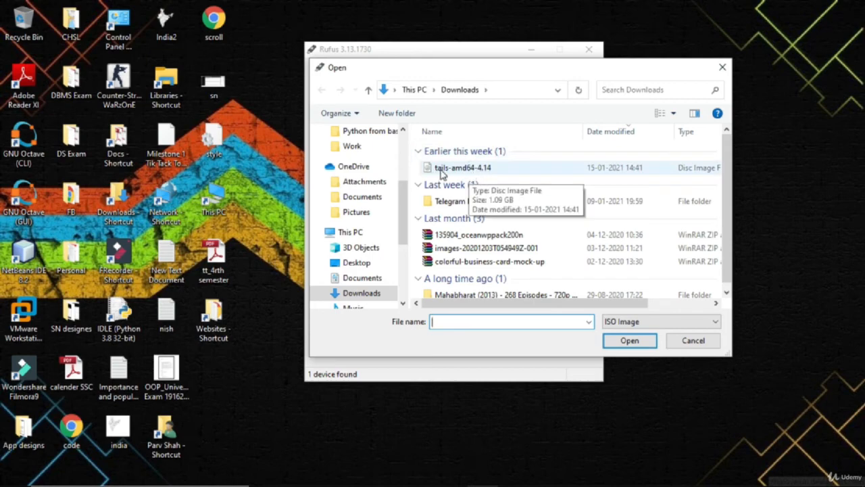
double_click(504, 173)
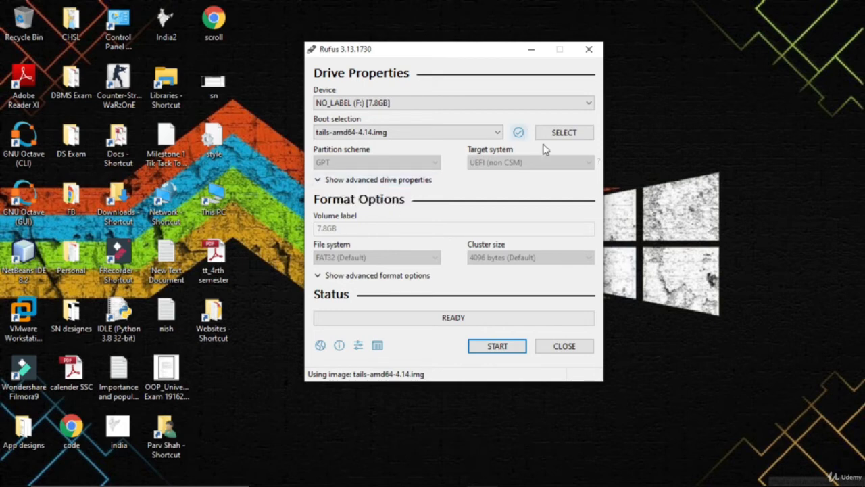
- Write the Tails image to the USB drive, accepting the erasure of all its data, and close Rufus when finished
left_click(504, 346)
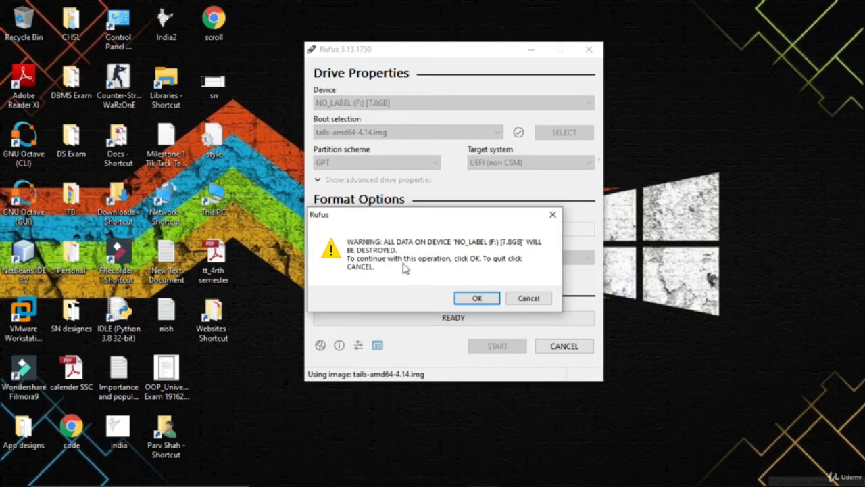
left_click(477, 299)
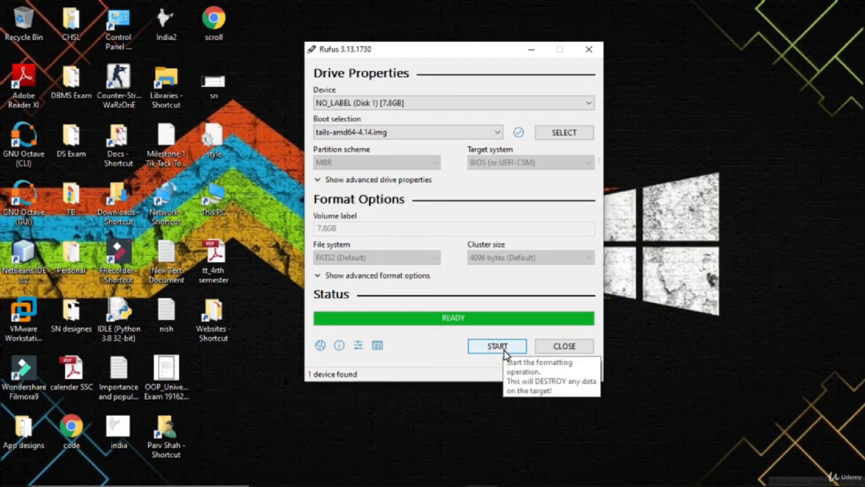
left_click(547, 352)
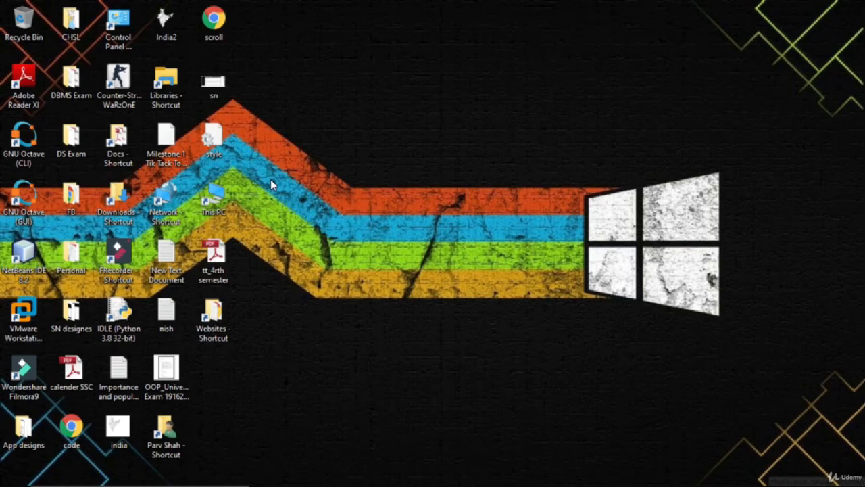
- Check the devices and drives listed in This PC and return to the desktop
double_click(228, 195)
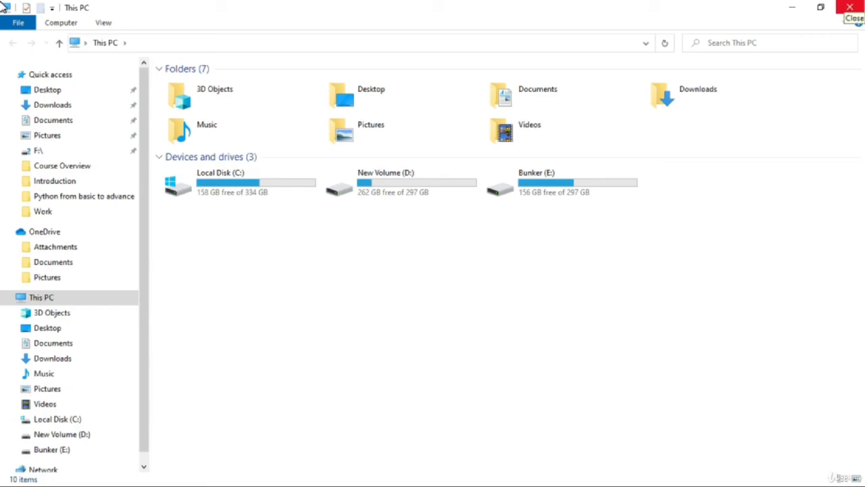
left_click(850, 7)
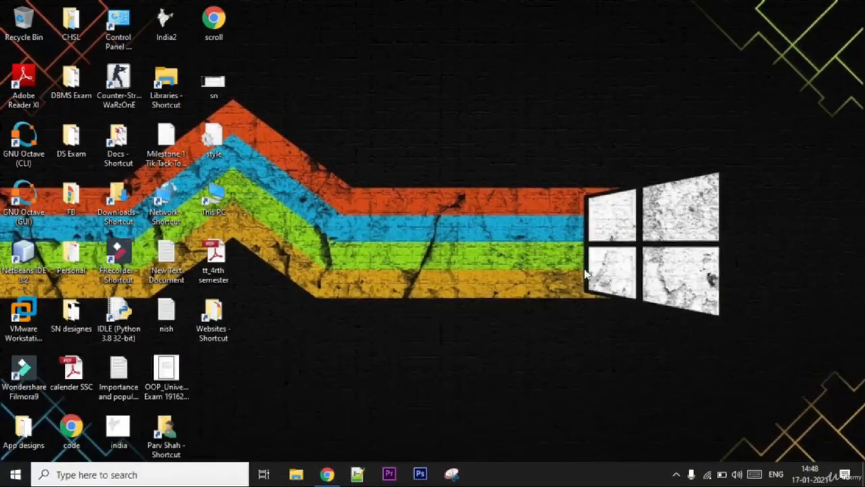
left_click(429, 358)
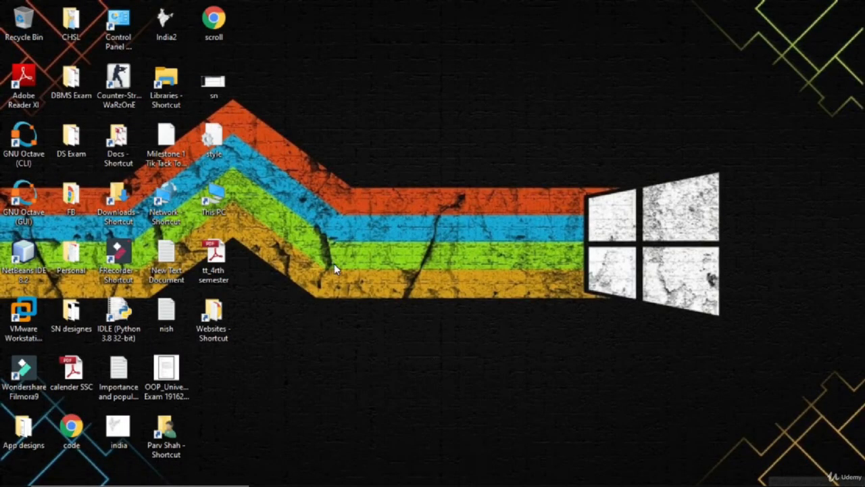